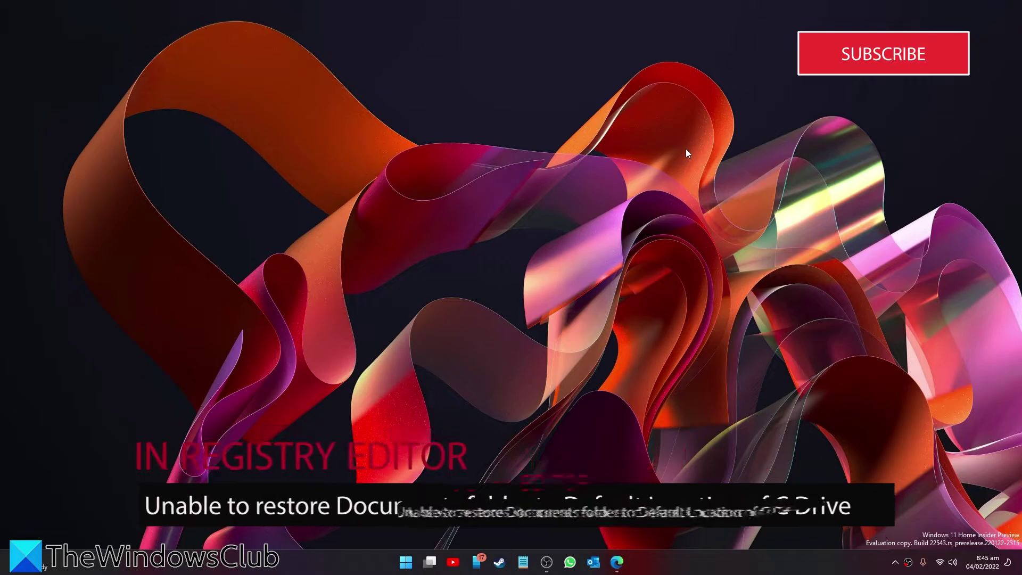
# Step: Launch Registry Editor via regedit in the Run box, landing on HKEY_LOCAL_MACHINE
pyautogui.press('super+r')
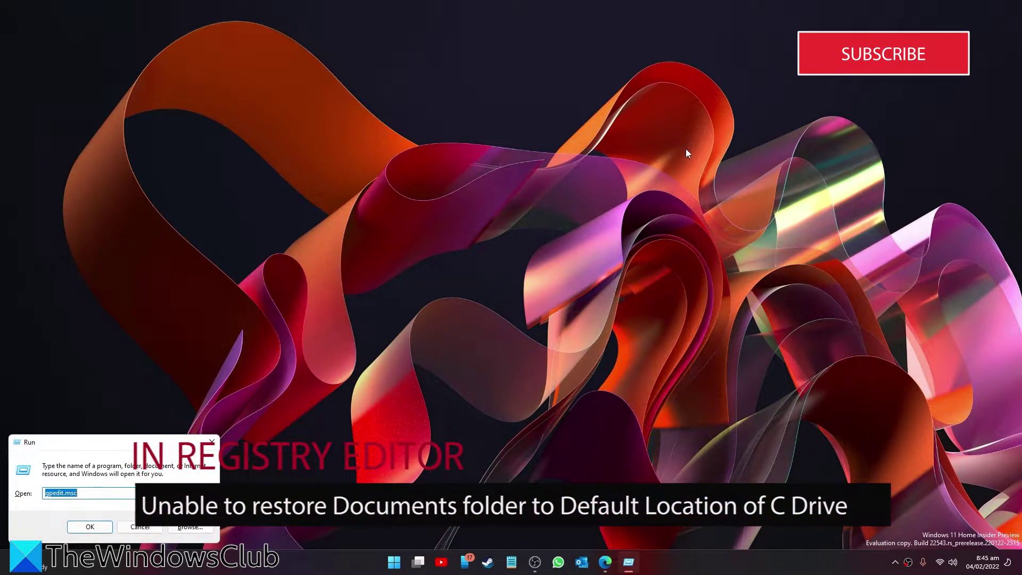
pyautogui.write('rege')
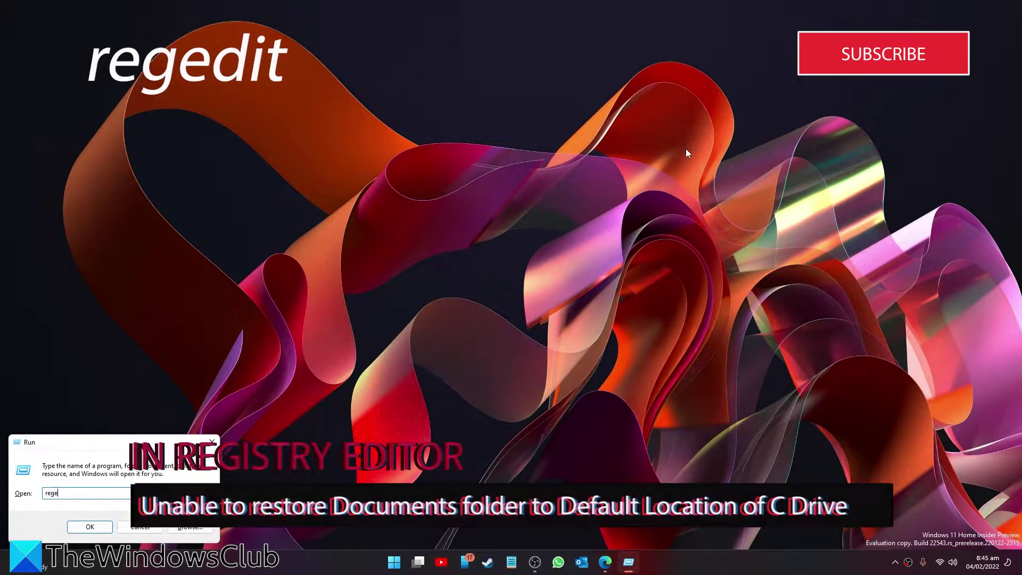
pyautogui.write('dit')
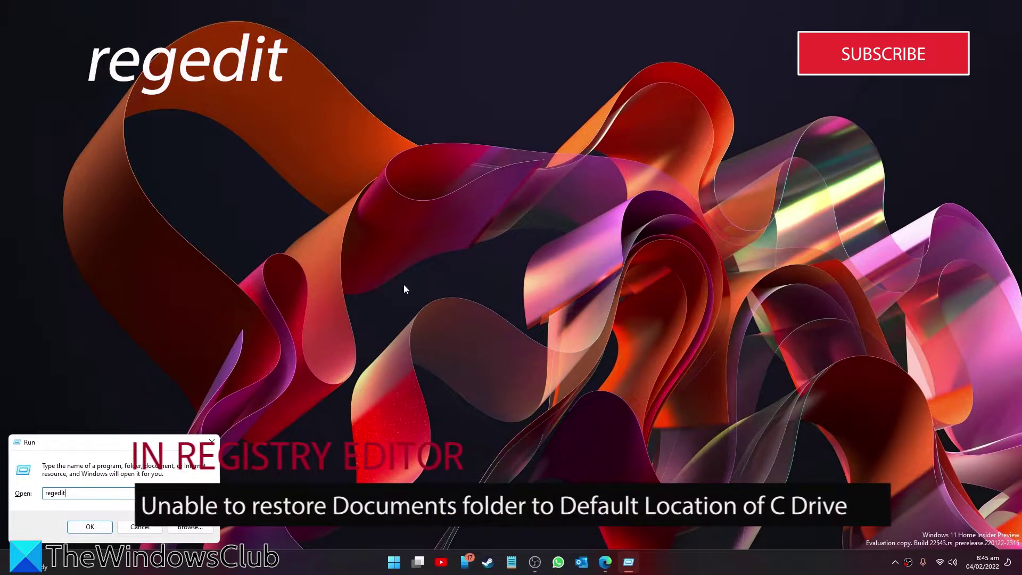
pyautogui.click(99, 531)
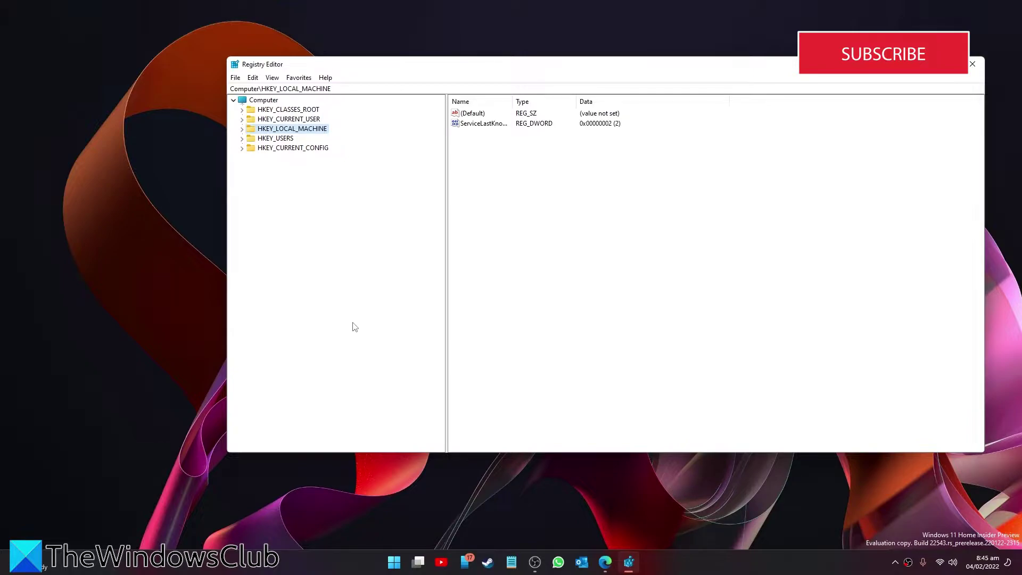
pyautogui.click(247, 80)
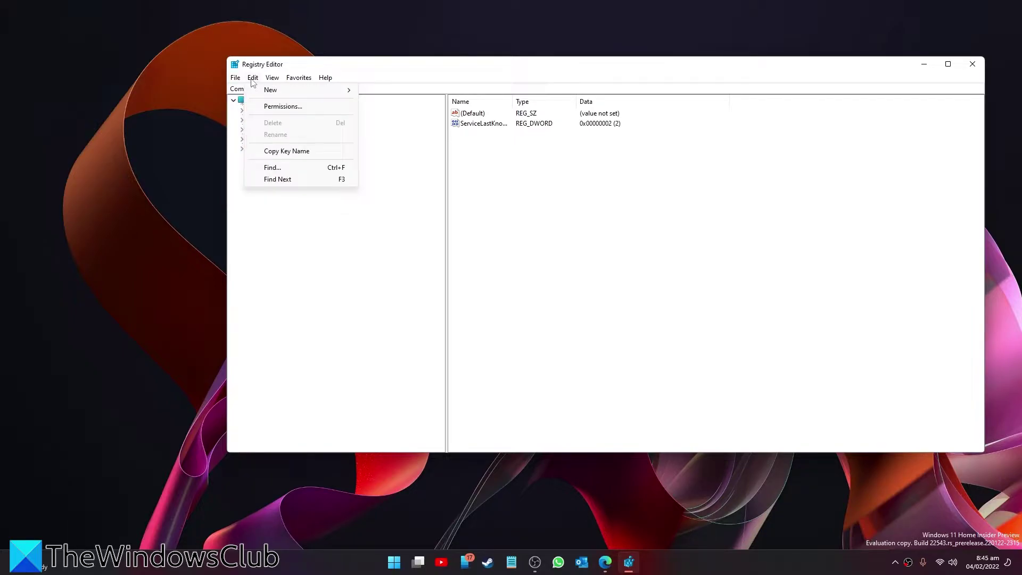
pyautogui.moveTo(236, 77)
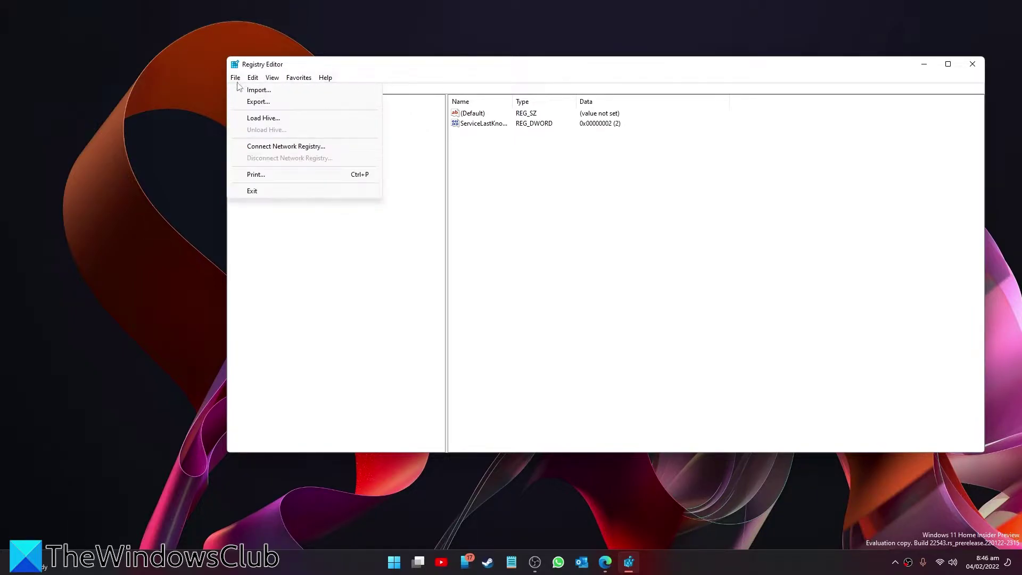
# Step: Export the whole registry (range All) to Documents as a file named backup2
pyautogui.click(258, 101)
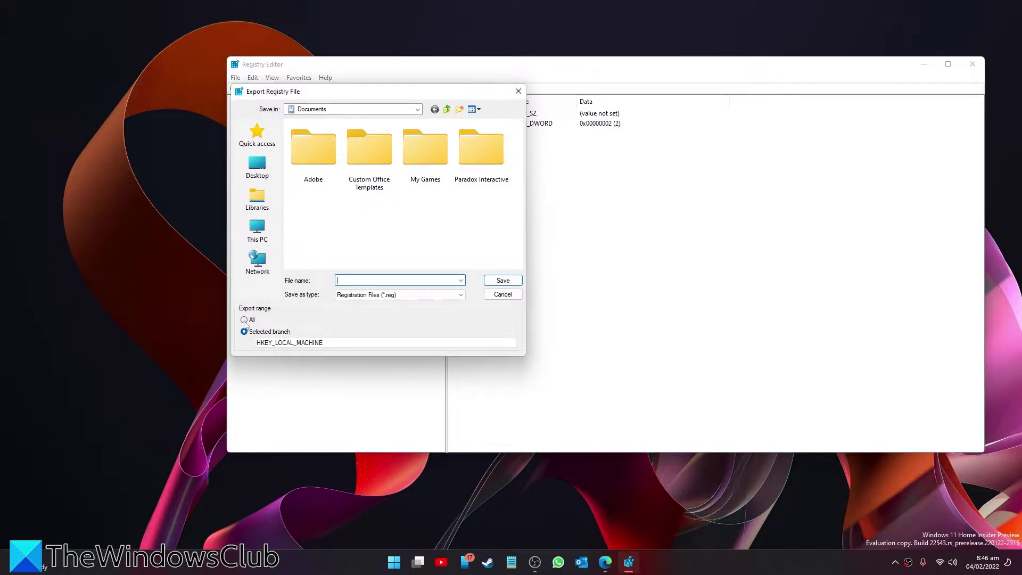
pyautogui.click(245, 319)
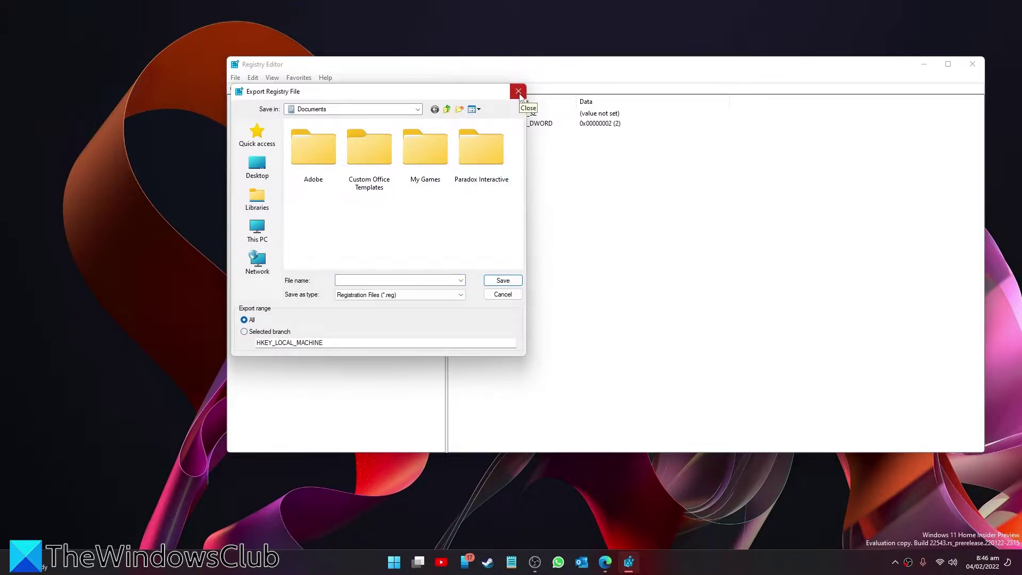
pyautogui.click(399, 280)
pyautogui.write('backup2/4')
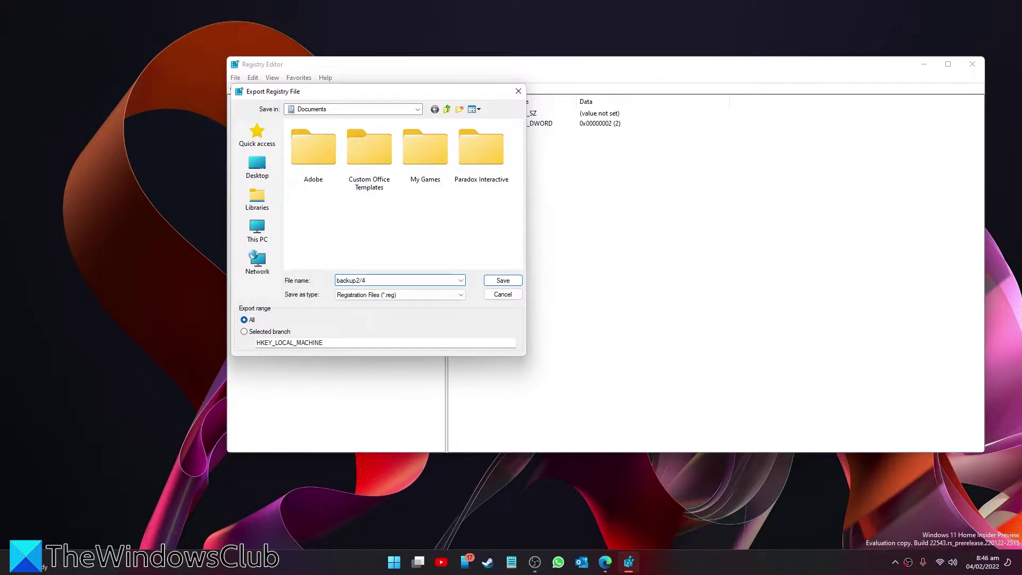
pyautogui.press('BackSpace')
pyautogui.write('_4')
pyautogui.click(496, 281)
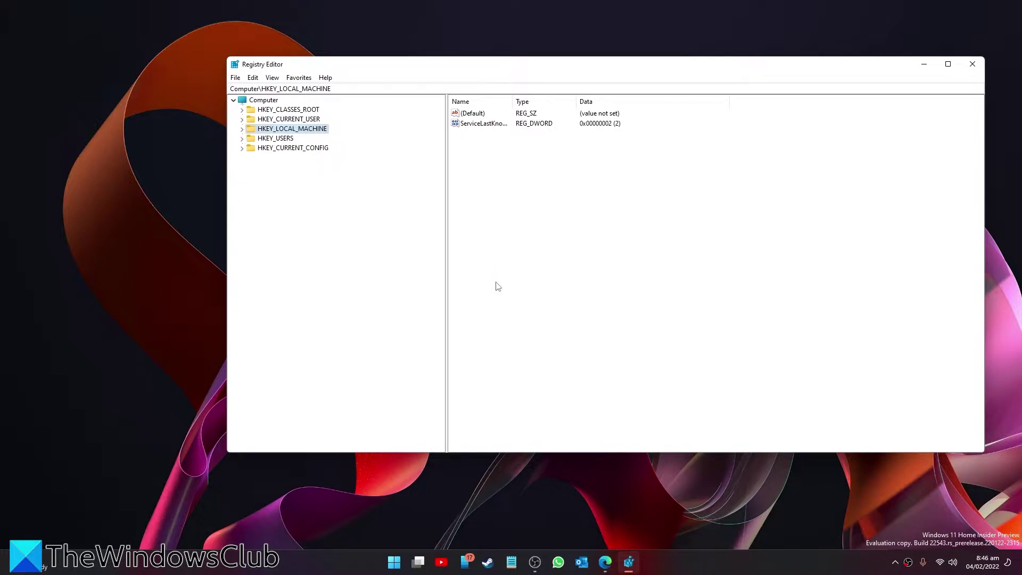
# Step: Find 'restore' in Windows search and bring up the System Protection settings
pyautogui.click(394, 566)
pyautogui.click(440, 190)
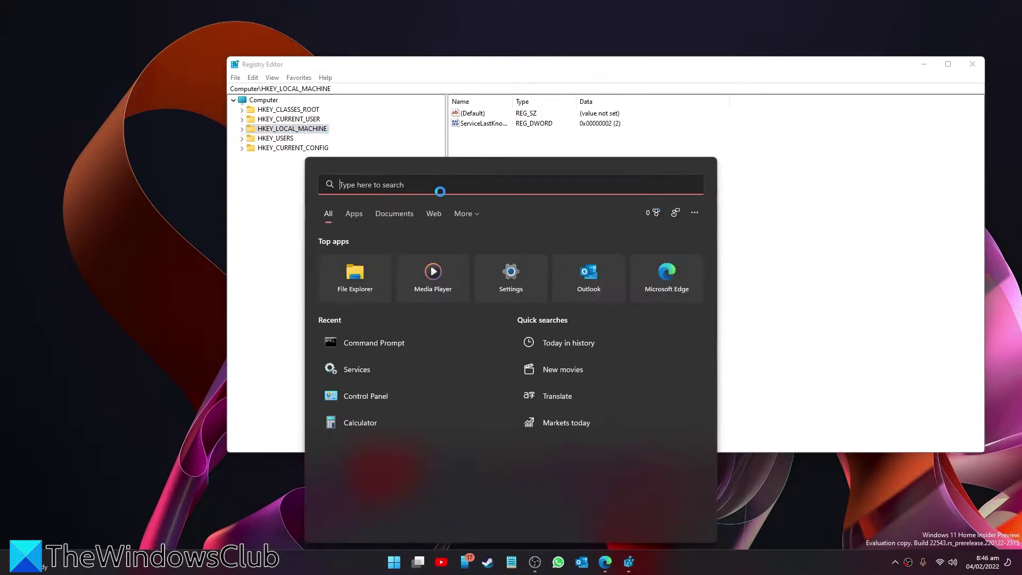
pyautogui.write('restore')
pyautogui.press('Return')
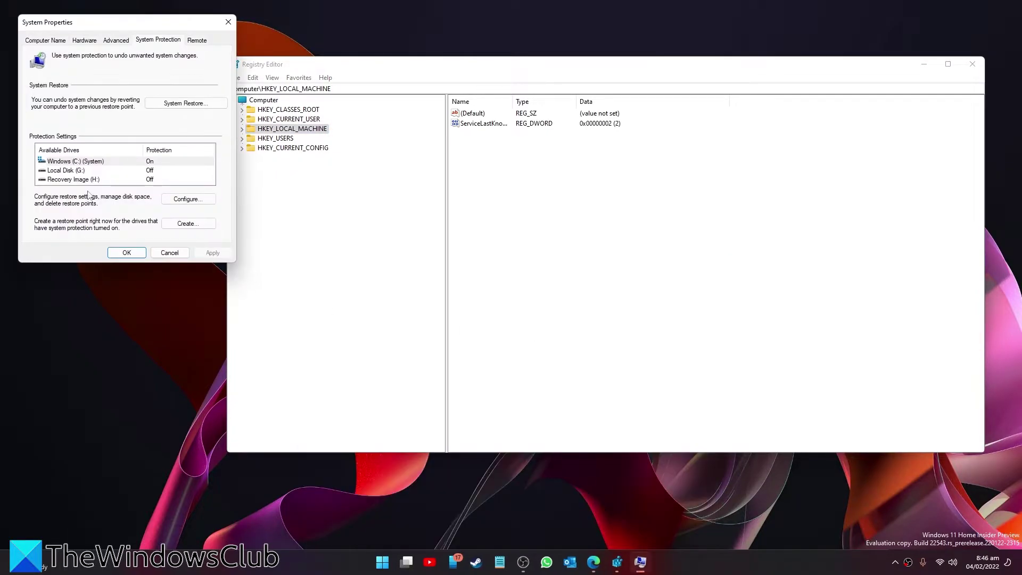
pyautogui.moveTo(134, 24); pyautogui.dragTo(466, 146)
# Step: Create a restore point described as 'registryedit', acknowledge success and close System Properties
pyautogui.click(518, 345)
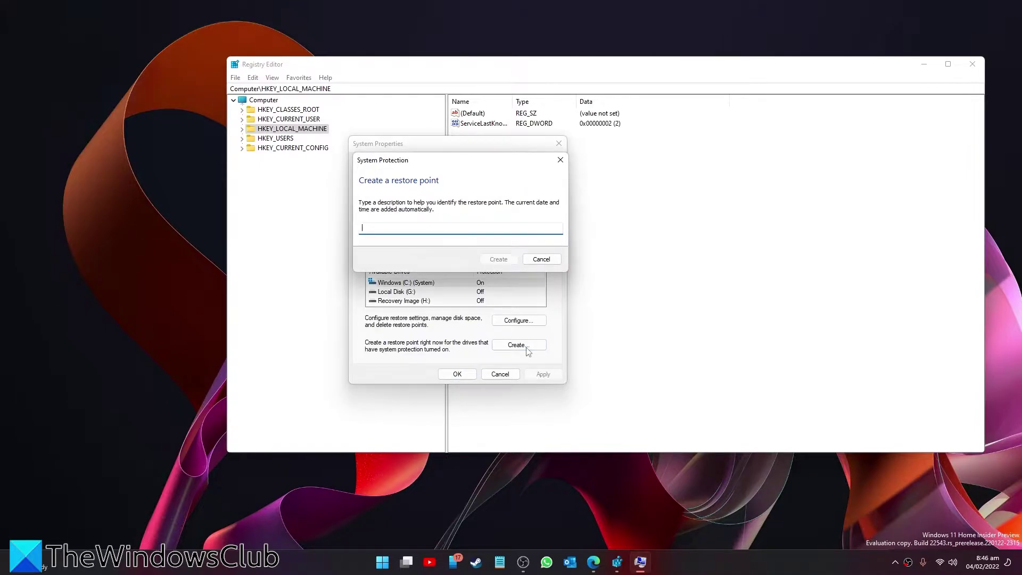
pyautogui.write('registryedi')
pyautogui.press('BackSpace')
pyautogui.write('t')
pyautogui.write('or')
pyautogui.click(502, 261)
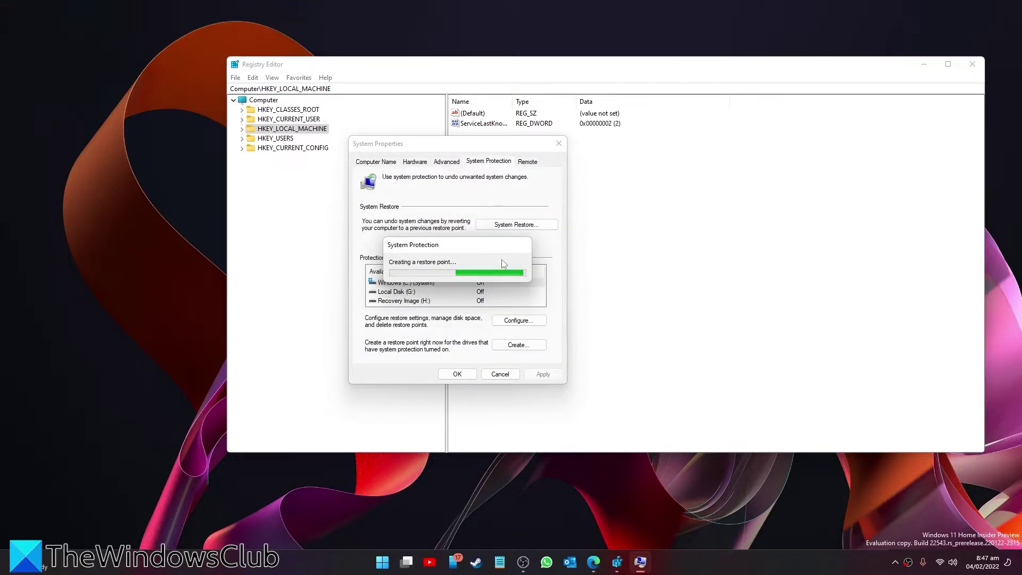
pyautogui.click(527, 267)
pyautogui.click(558, 142)
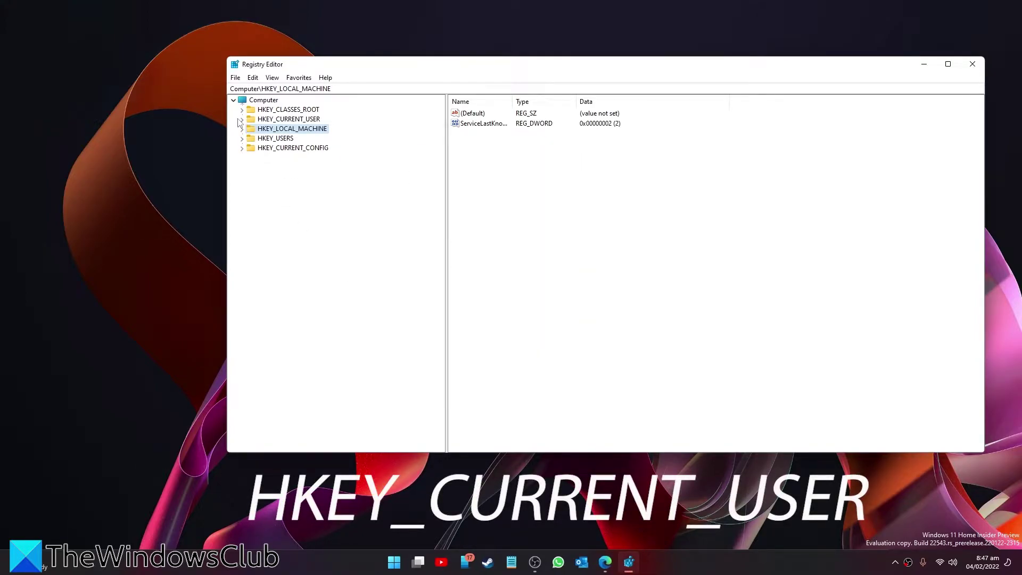
# Step: Expand HKEY_CURRENT_USER\Software\Microsoft\Windows\CurrentVersion\Explorer and select User Shell Folders
pyautogui.click(241, 119)
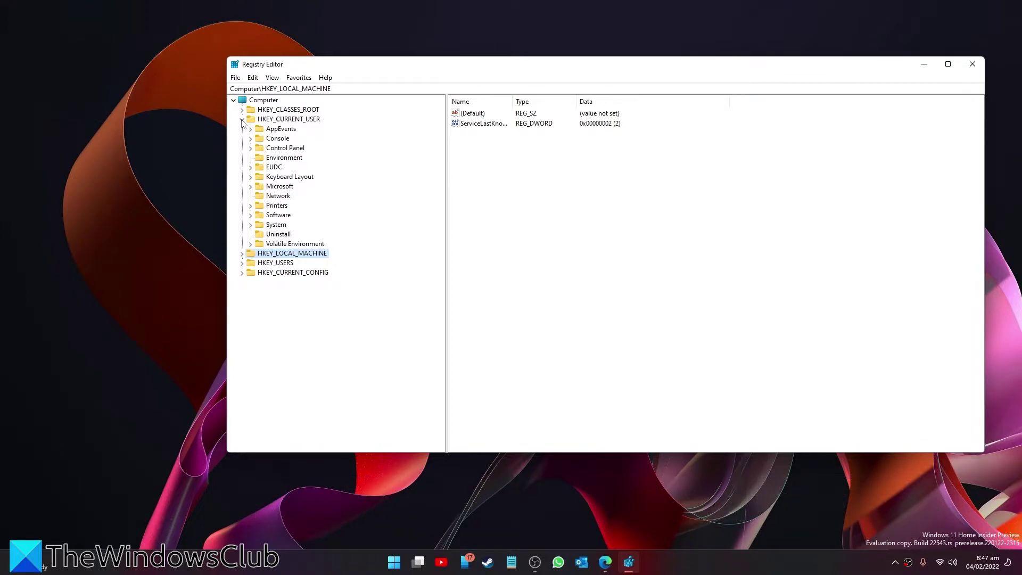
pyautogui.click(250, 215)
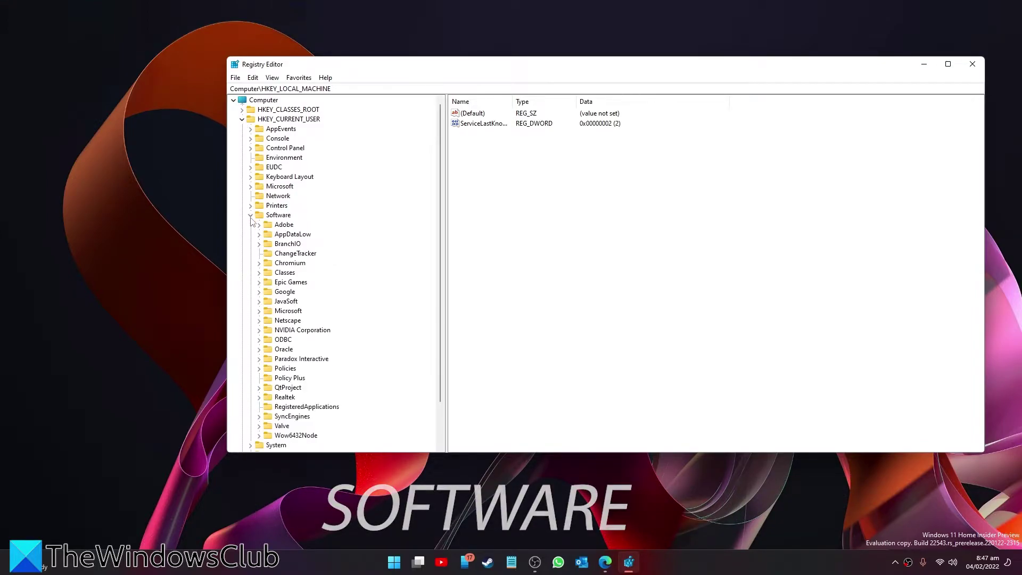
pyautogui.click(258, 310)
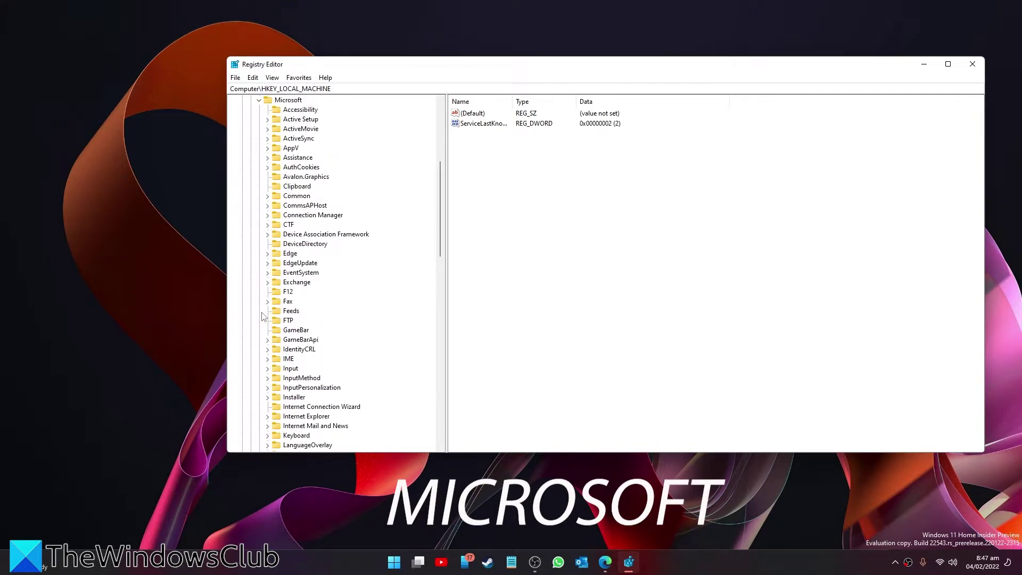
pyautogui.scroll(-3, 313, 244)
pyautogui.scroll(-1, 313, 244)
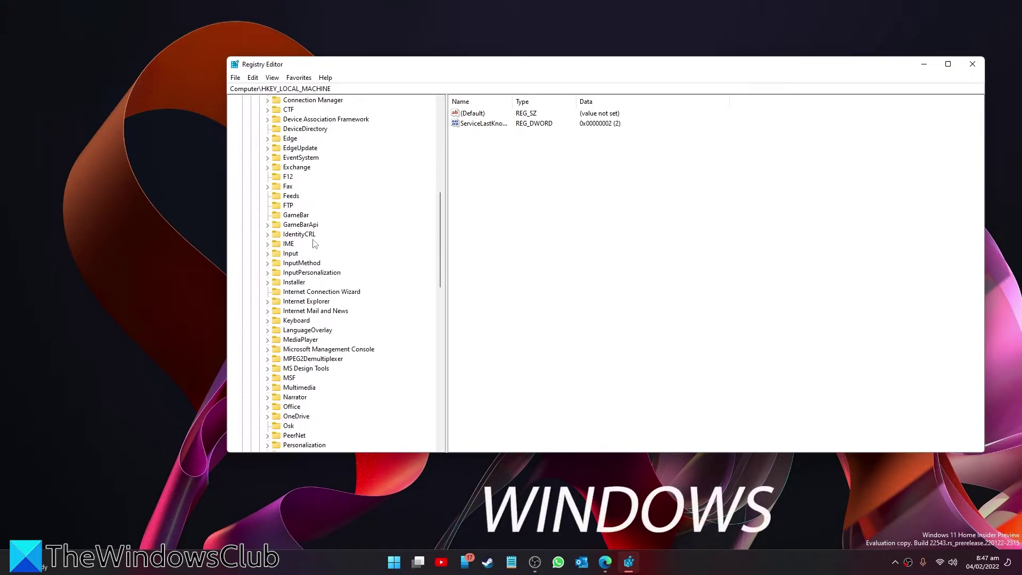
pyautogui.scroll(-4, 313, 244)
pyautogui.scroll(-4, 313, 243)
pyautogui.scroll(-3, 313, 243)
pyautogui.click(268, 359)
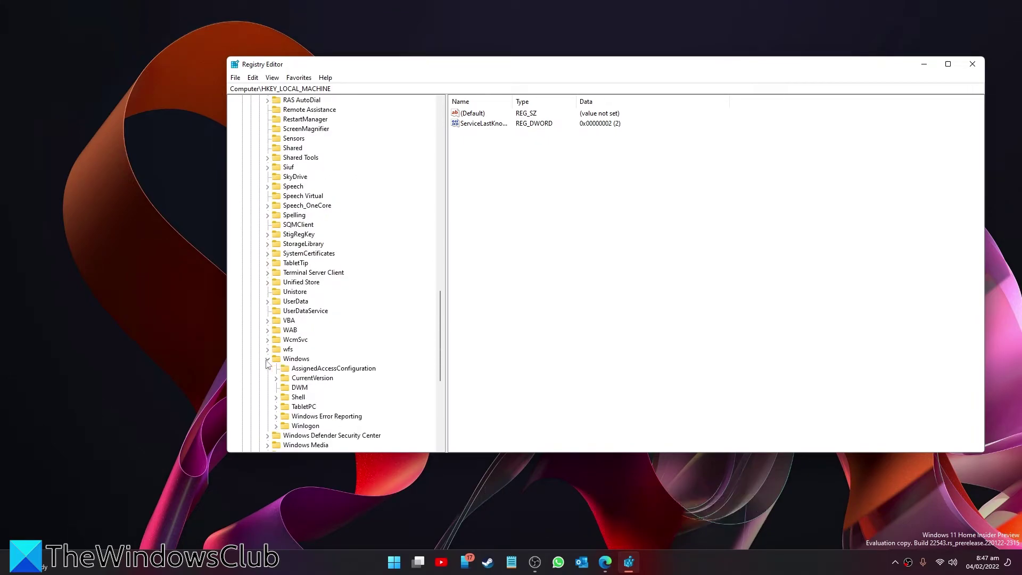
pyautogui.click(275, 378)
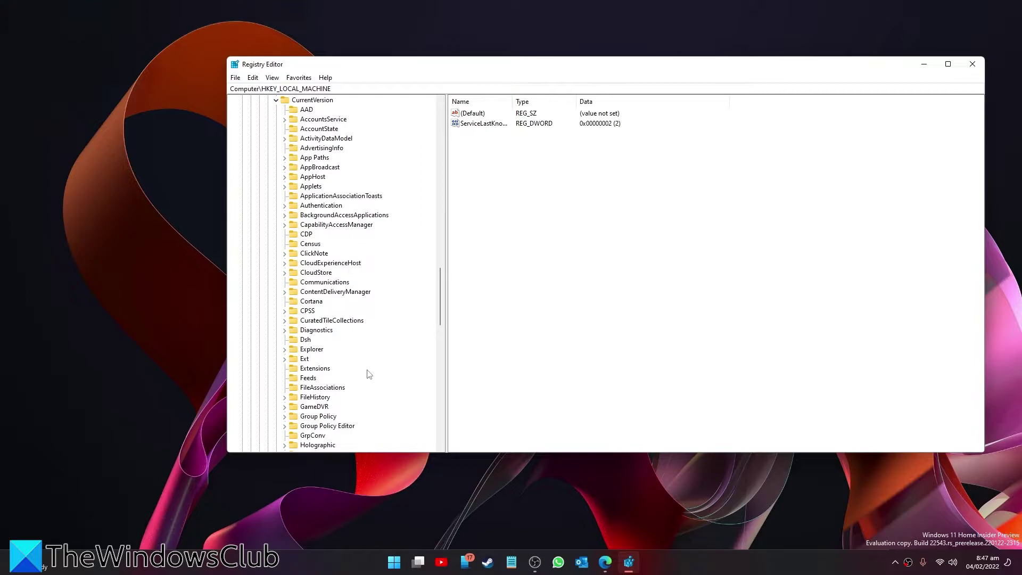
pyautogui.click(285, 351)
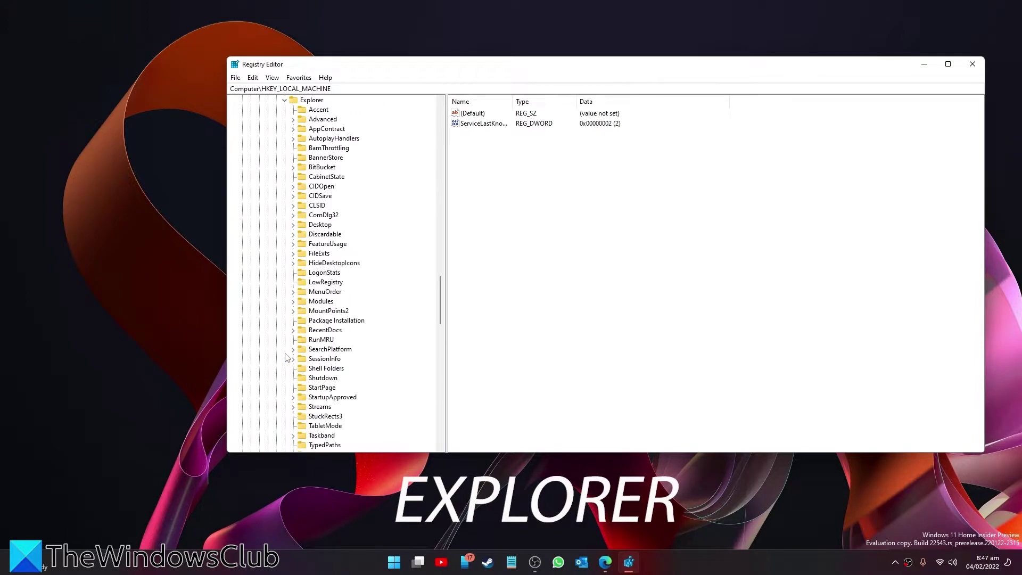
pyautogui.scroll(-1, 360, 358)
pyautogui.scroll(-3, 360, 359)
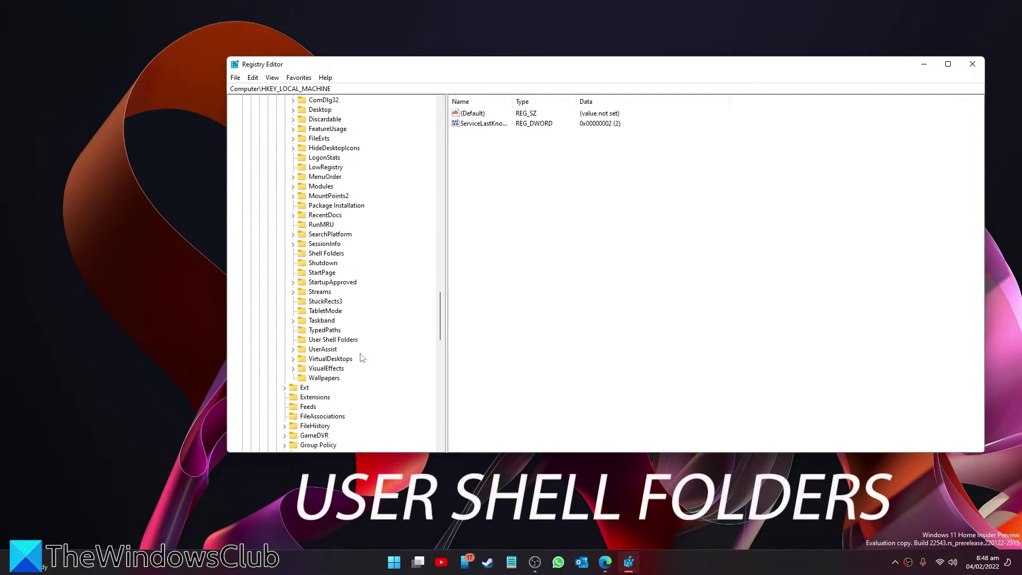
pyautogui.click(331, 342)
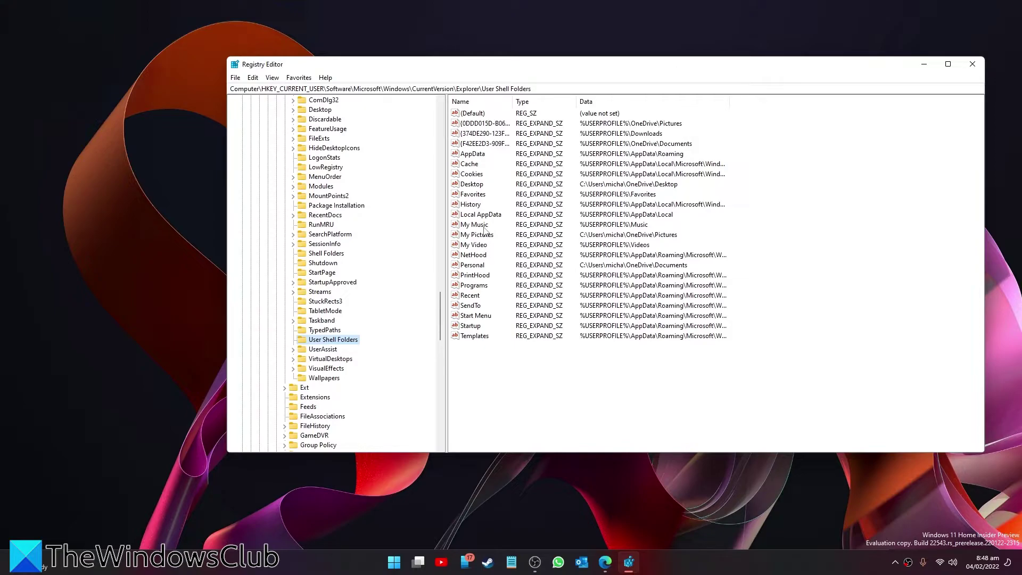
# Step: Change the Personal value data from the OneDrive path to %userprofile%\documents
pyautogui.doubleClick(484, 270)
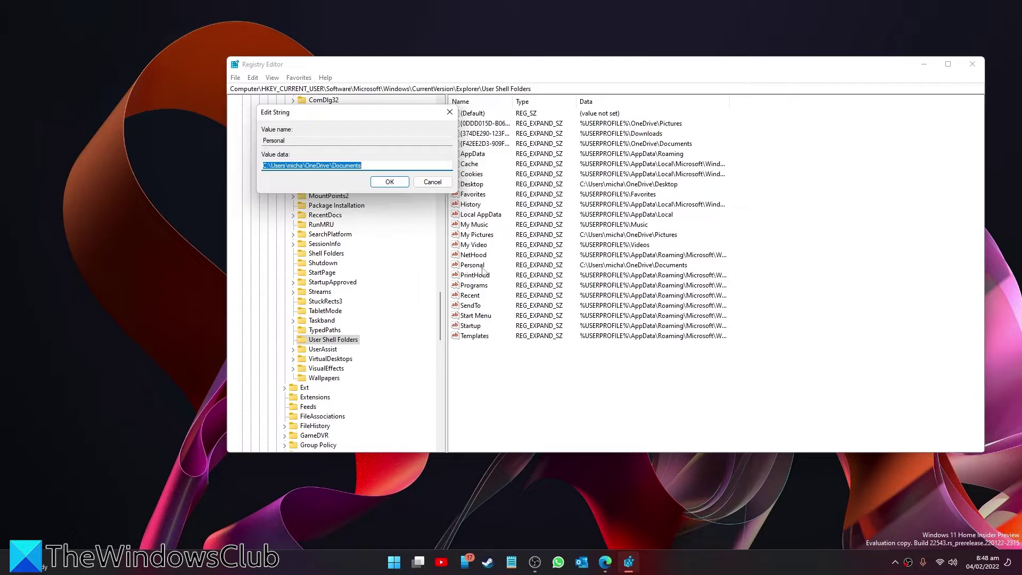
pyautogui.write('%userprofile')
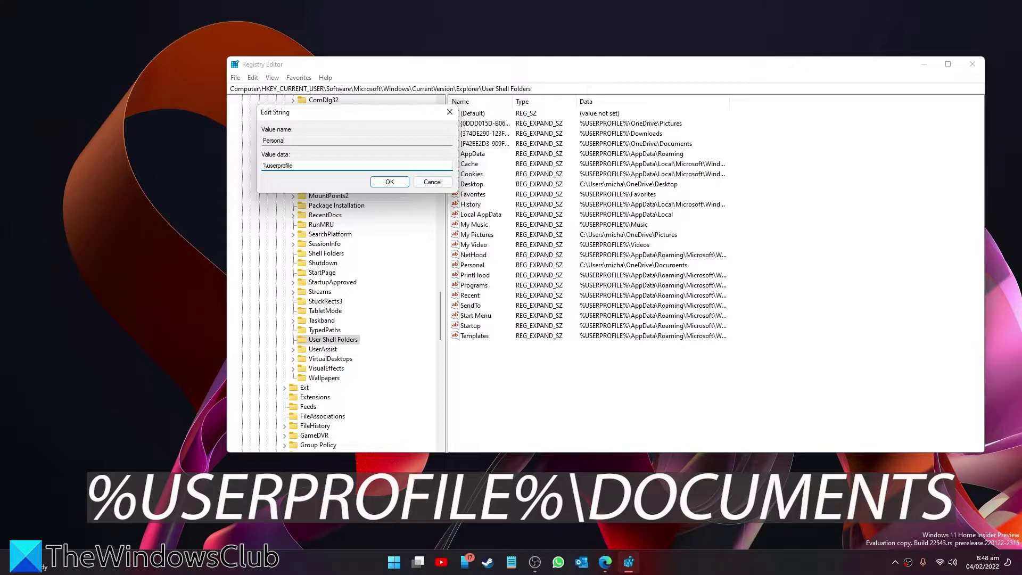
pyautogui.write('%')
pyautogui.write('\\docum')
pyautogui.write('ents')
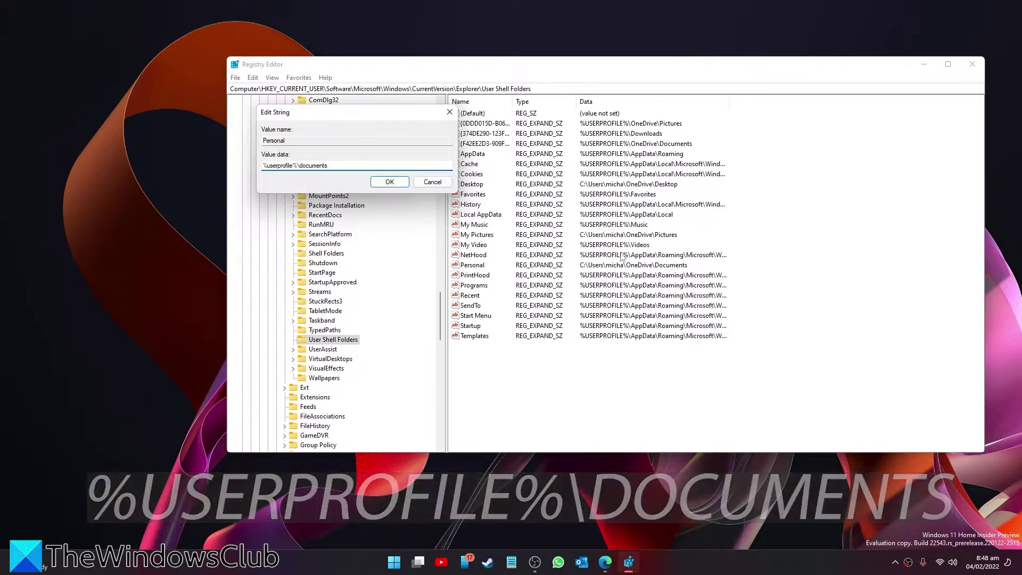
pyautogui.click(389, 182)
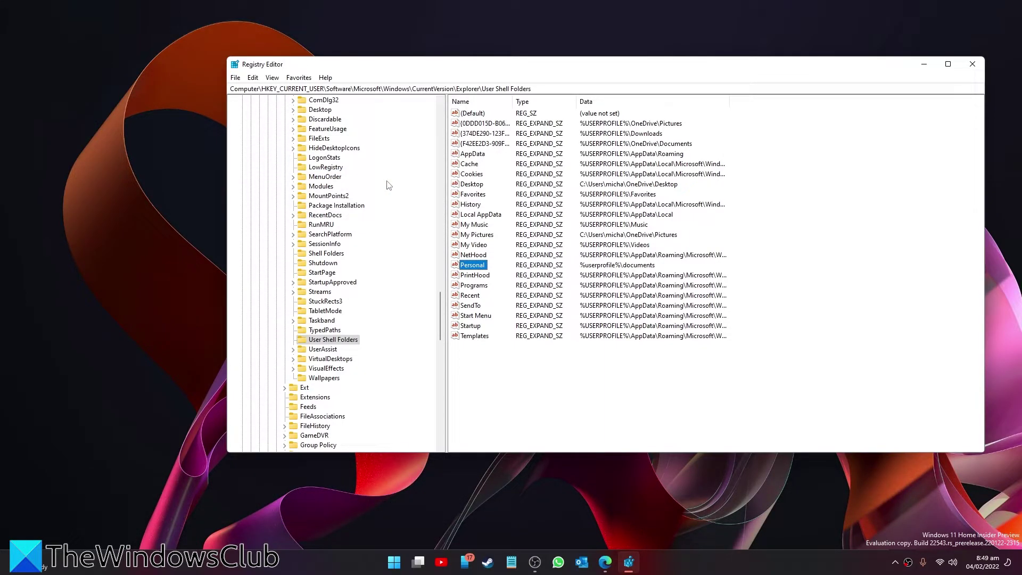
# Step: Inspect the My Music value's path and leave it unchanged
pyautogui.click(511, 229)
pyautogui.doubleClick(475, 227)
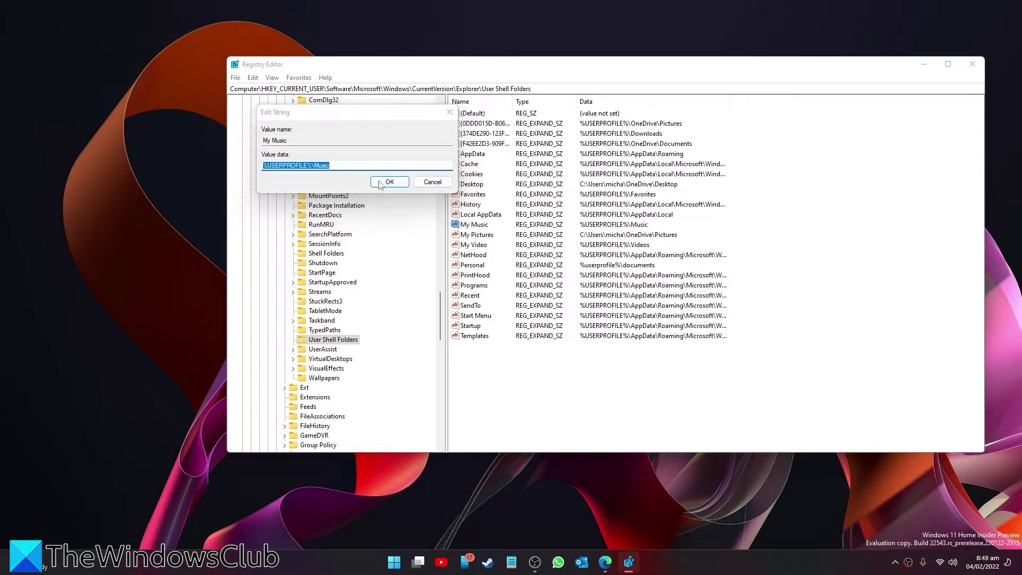
pyautogui.press('Escape')
# Step: Change the My Pictures value data from the OneDrive path to %userprofile%\pictures
pyautogui.doubleClick(477, 236)
pyautogui.write('%')
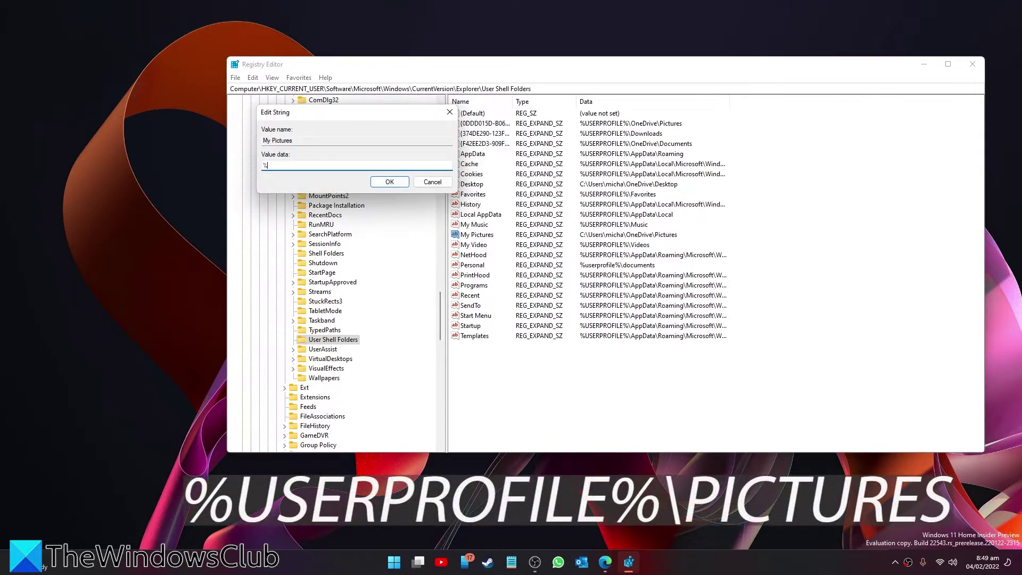
pyautogui.write('userpr')
pyautogui.write('ro')
pyautogui.write('le')
pyautogui.write('yt')
pyautogui.write('ures')
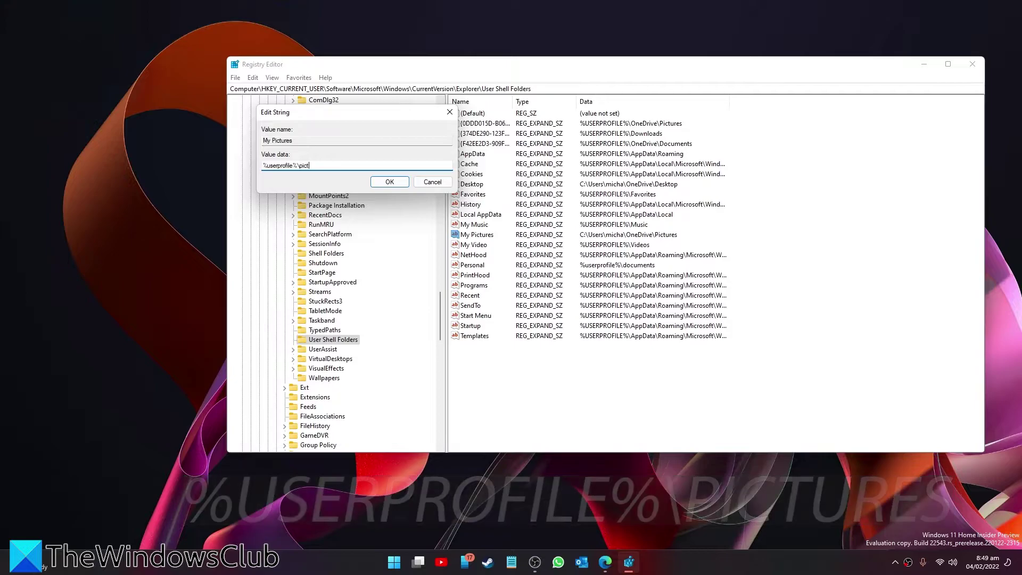
pyautogui.click(388, 182)
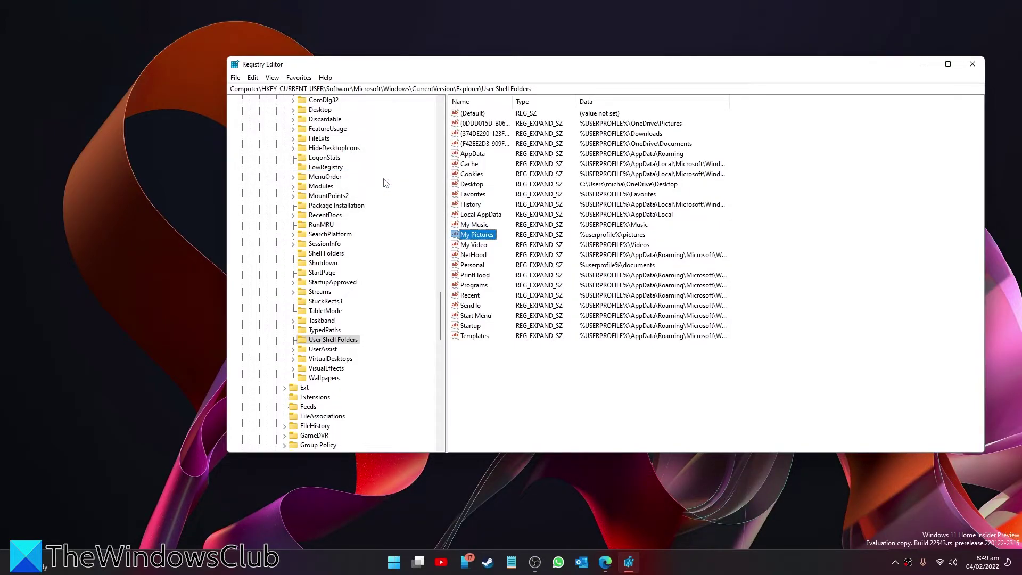
pyautogui.doubleClick(479, 246)
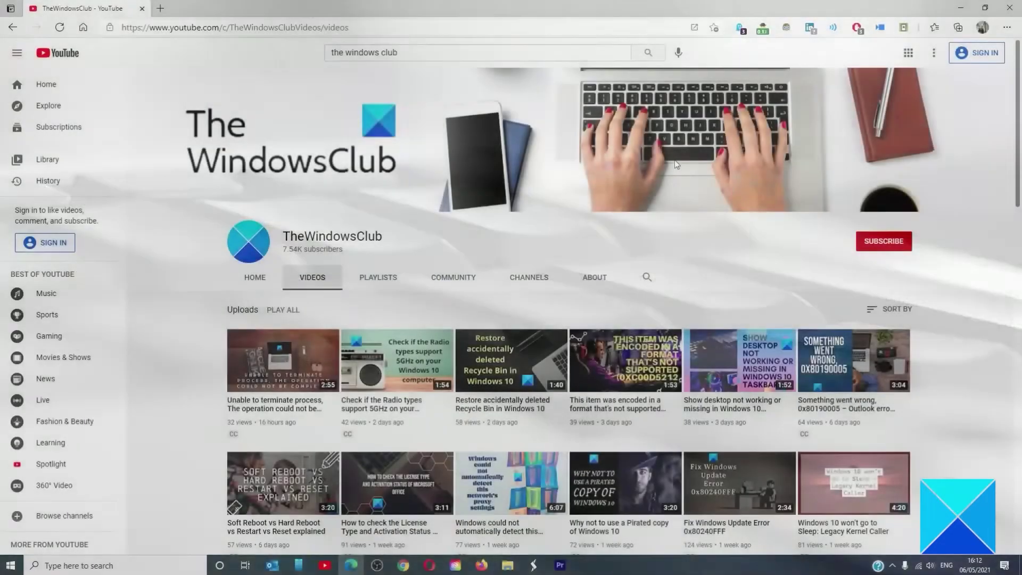
pyautogui.scroll(-2, 675, 165)
pyautogui.scroll(-3, 674, 165)
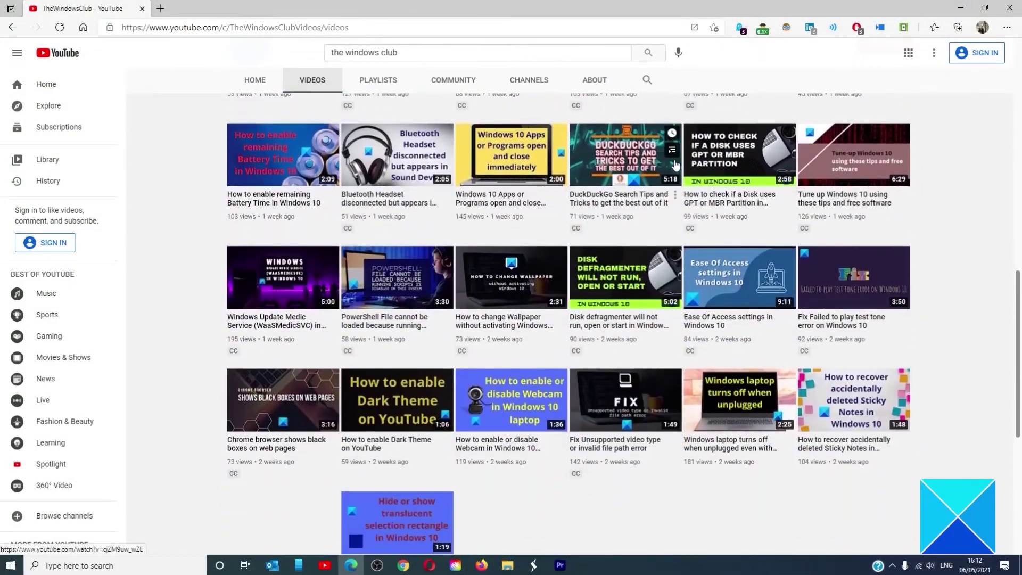
pyautogui.scroll(-2, 674, 165)
pyautogui.scroll(-3, 675, 166)
pyautogui.scroll(2, 674, 165)
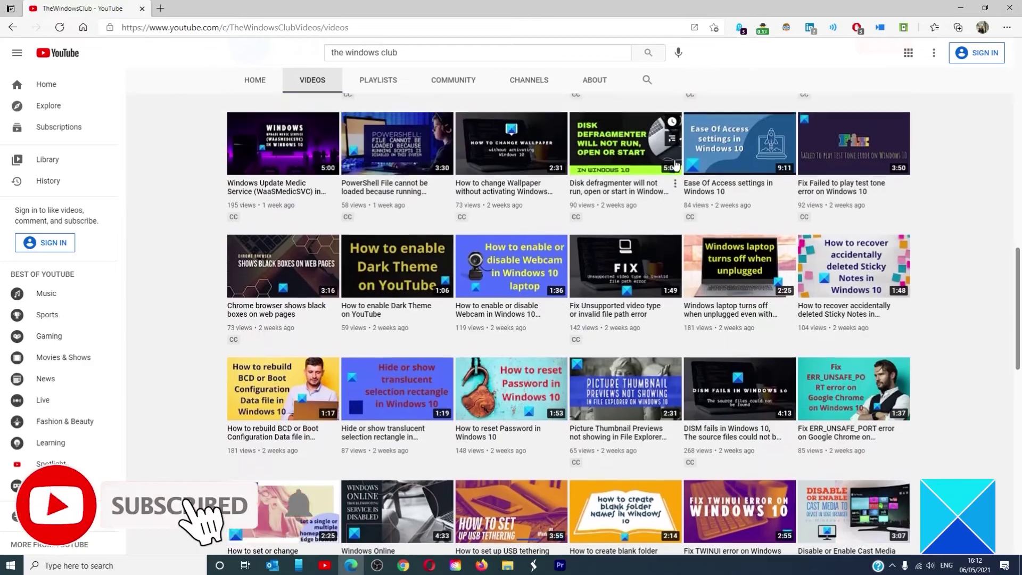
pyautogui.scroll(2, 675, 165)
pyautogui.scroll(3, 674, 165)
pyautogui.scroll(3, 675, 165)
pyautogui.scroll(3, 675, 165)
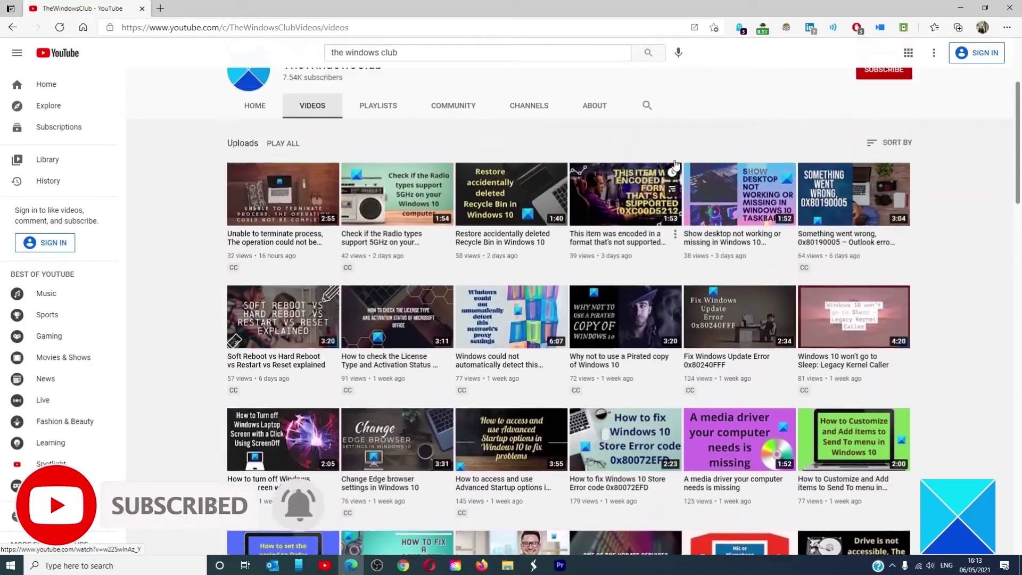